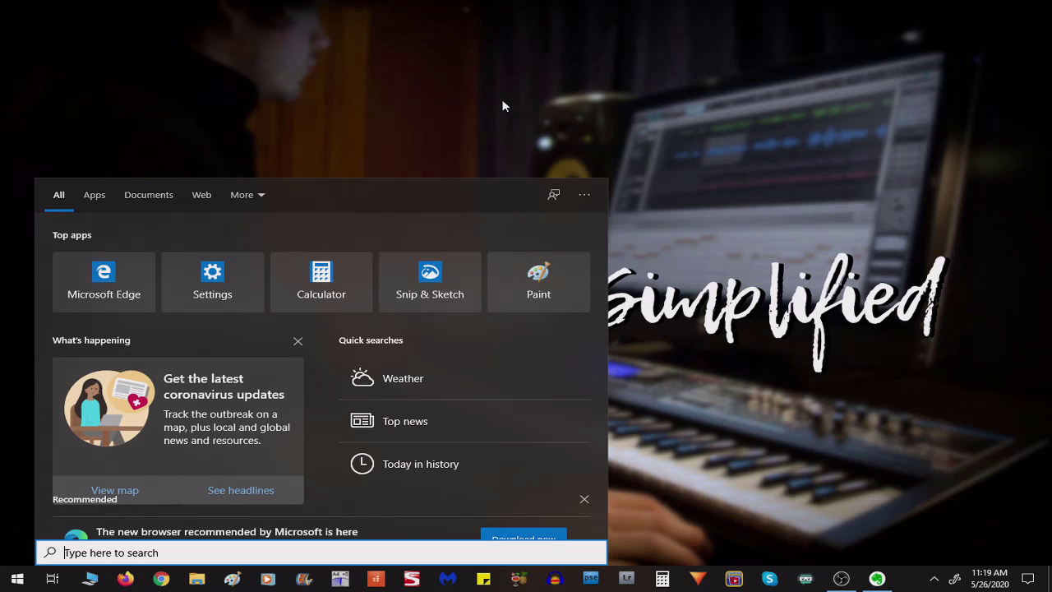
Open Device Manager and search automatically for updated driver software for the Scarlett 6i6 USB audio device.
{"action": "type", "text": "Dev"}
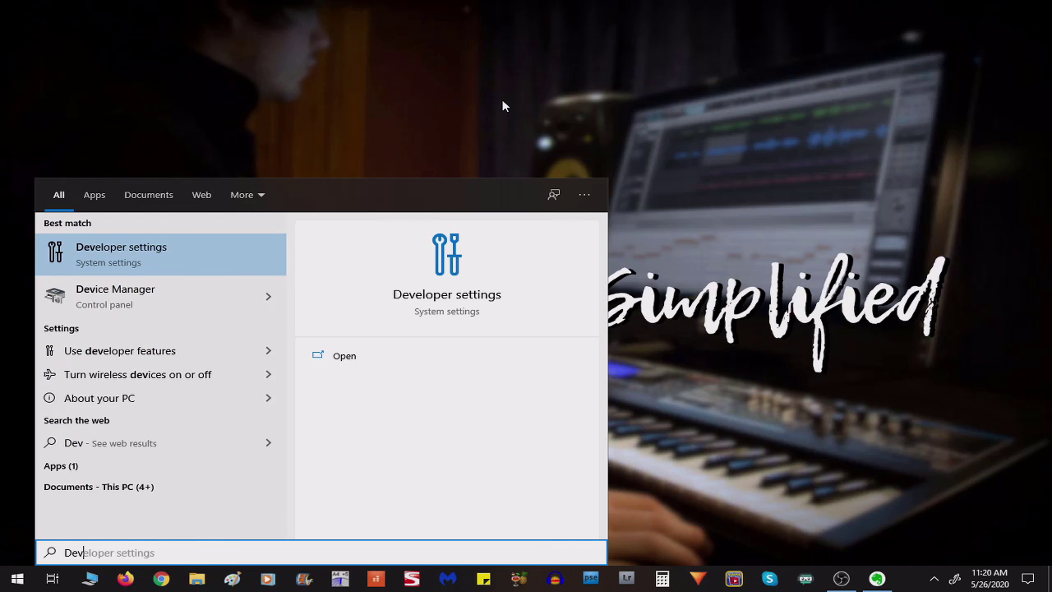
{"action": "left_click", "coordinate": [176, 300]}
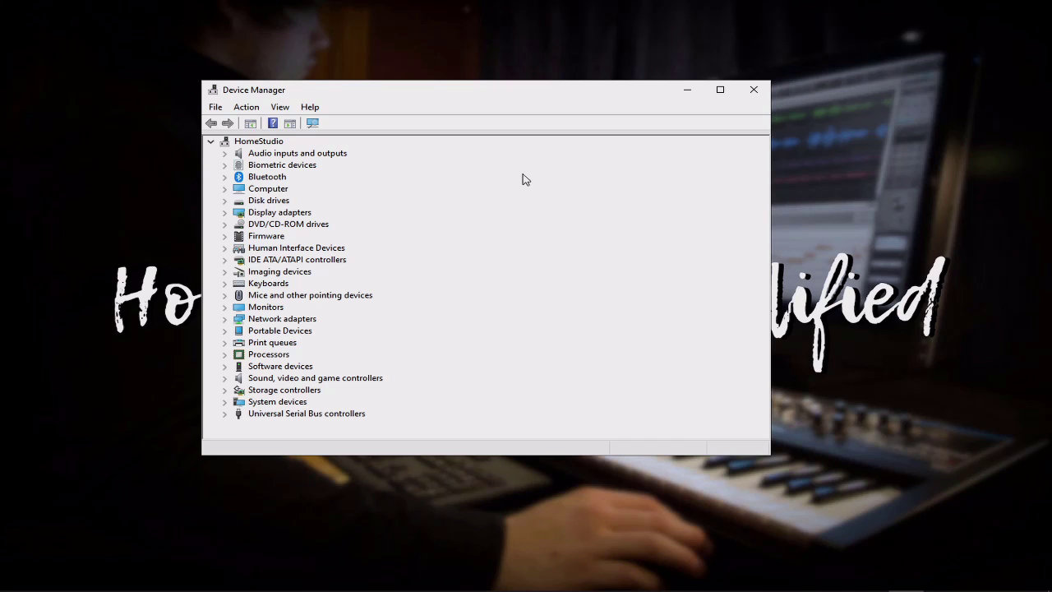
{"action": "left_click", "coordinate": [225, 153]}
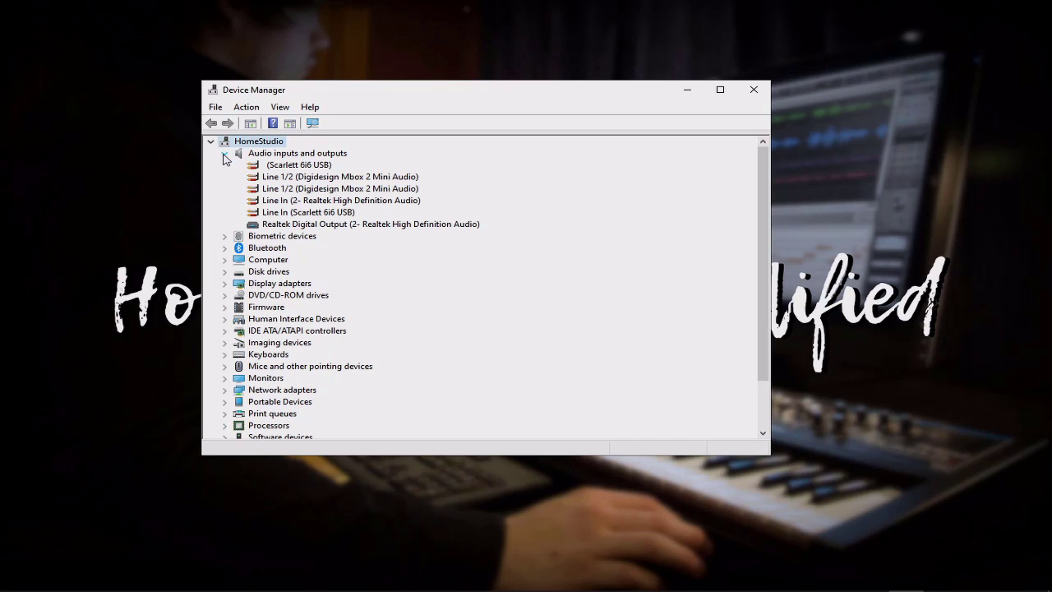
{"action": "right_click", "coordinate": [293, 168]}
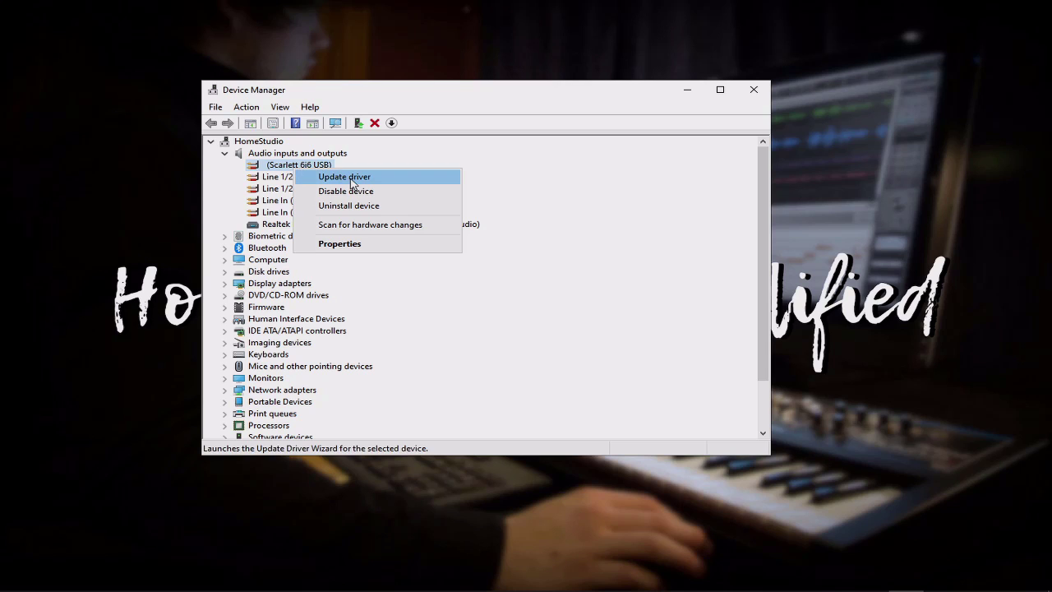
{"action": "left_click", "coordinate": [351, 179]}
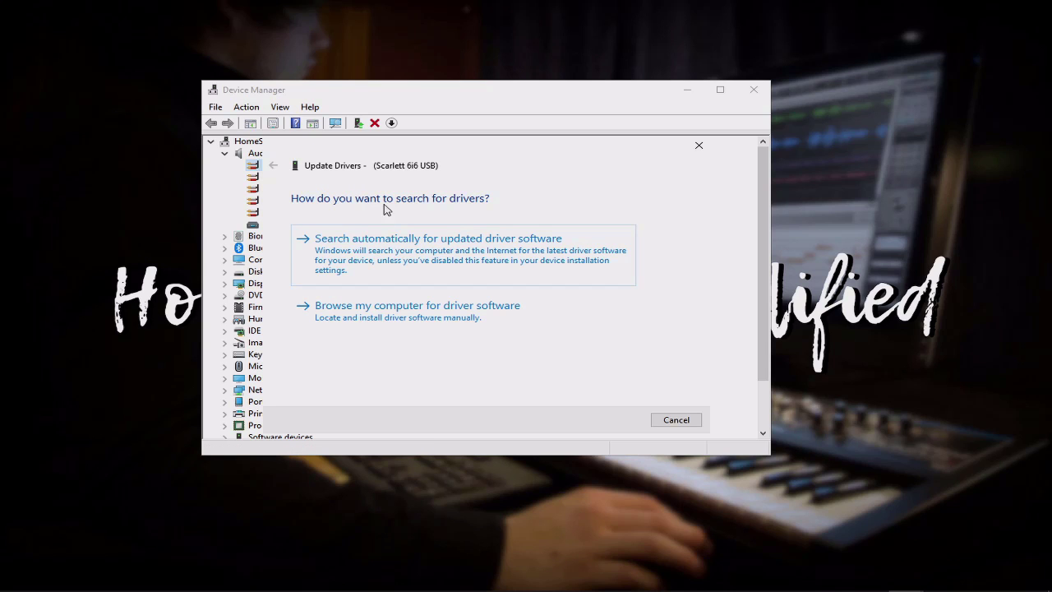
{"action": "left_click", "coordinate": [431, 247]}
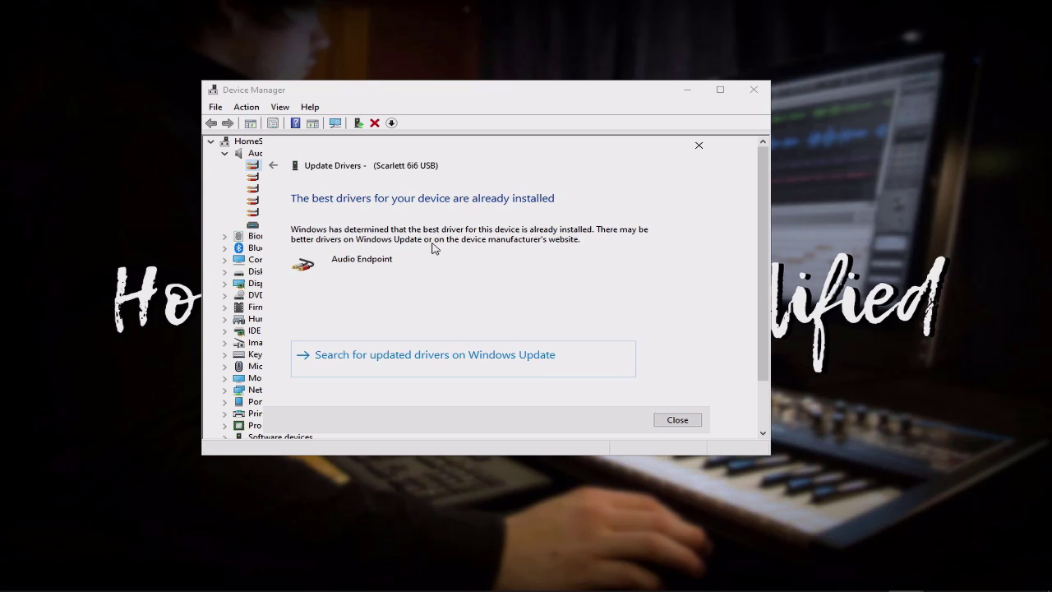
{"action": "left_click", "coordinate": [698, 145]}
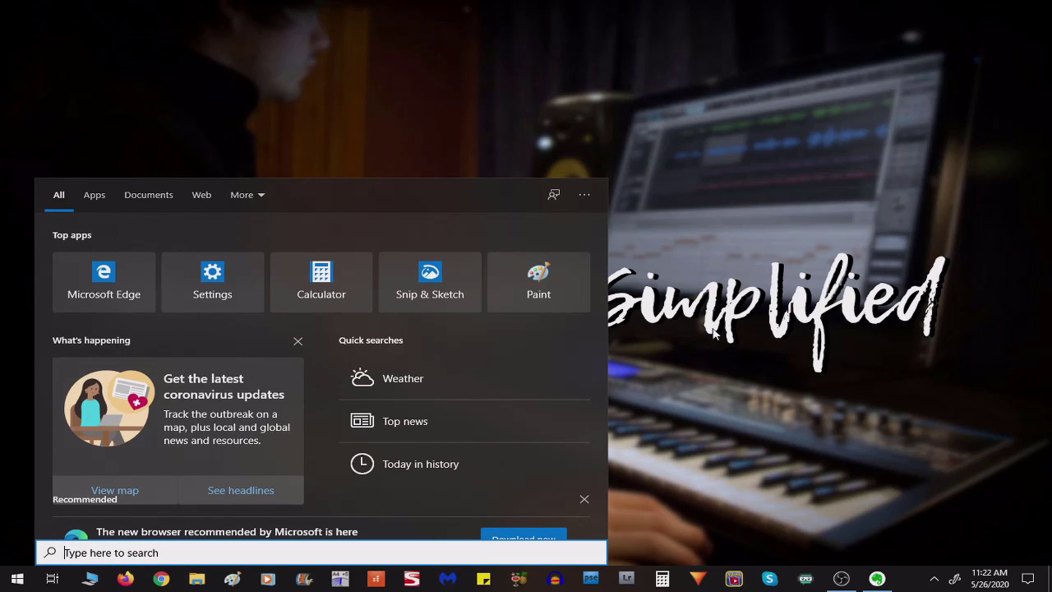
Open the Windows Update settings and check for updates.
{"action": "type", "text": "windoe"}
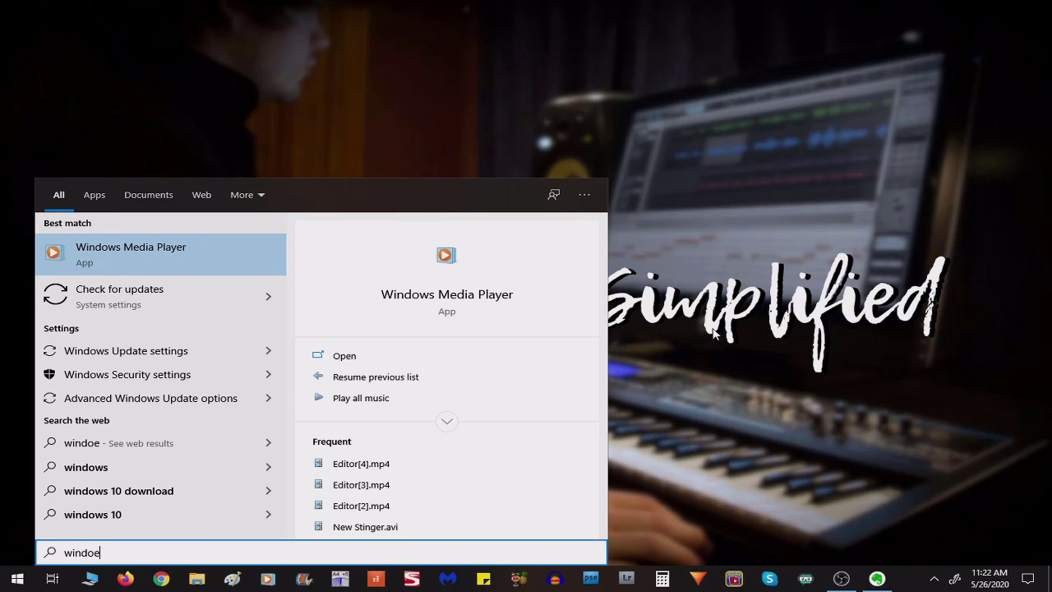
{"action": "left_click", "coordinate": [176, 307]}
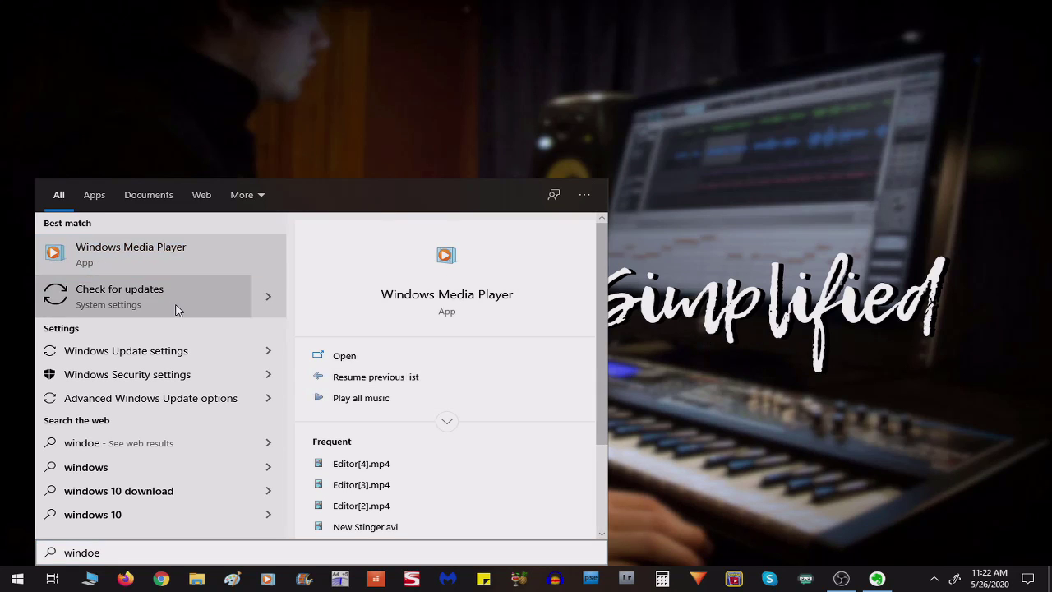
{"action": "left_click", "coordinate": [289, 185]}
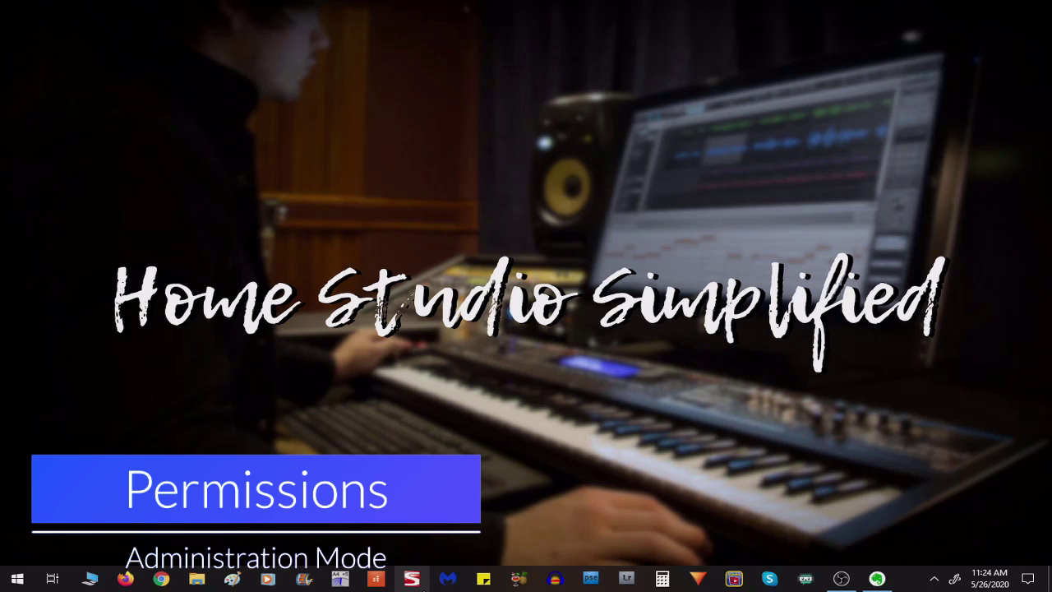
Set Cakewalk by BandLab to run as an administrator for all users in its shortcut's compatibility properties.
{"action": "right_click", "coordinate": [376, 580]}
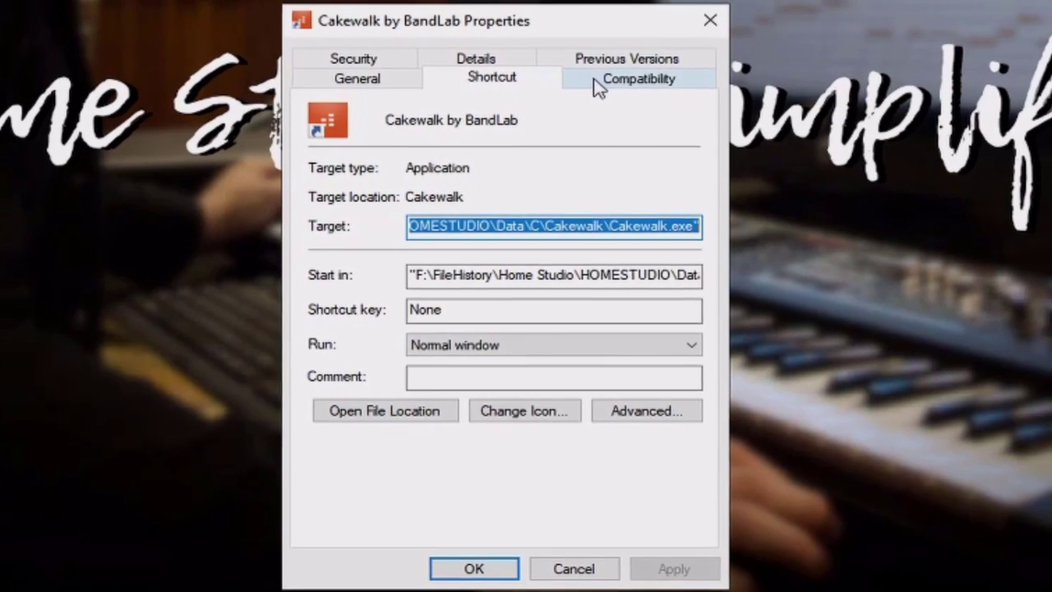
{"action": "left_click", "coordinate": [599, 88]}
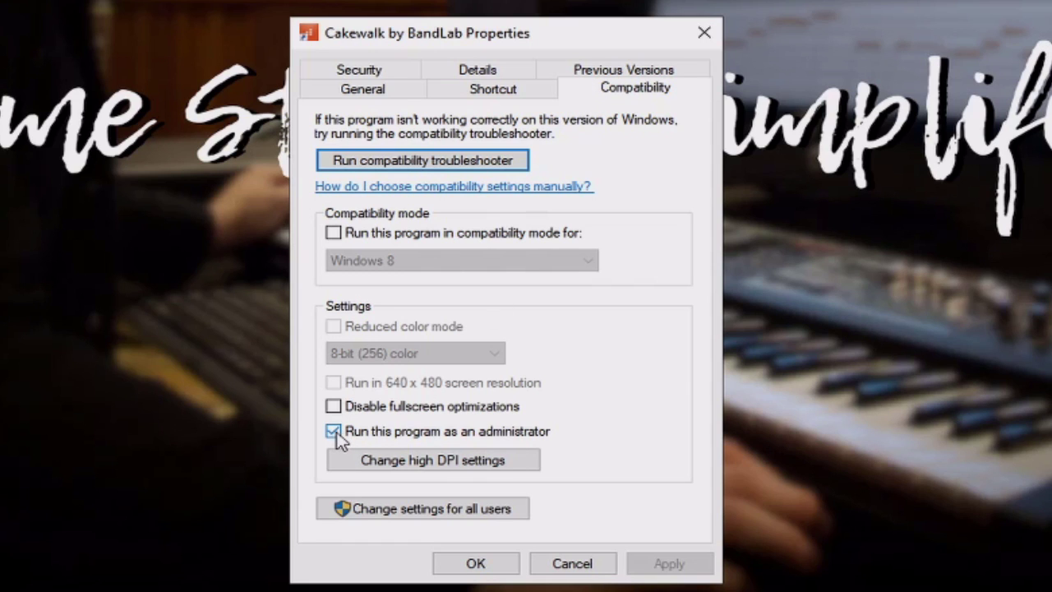
{"action": "left_click", "coordinate": [367, 509]}
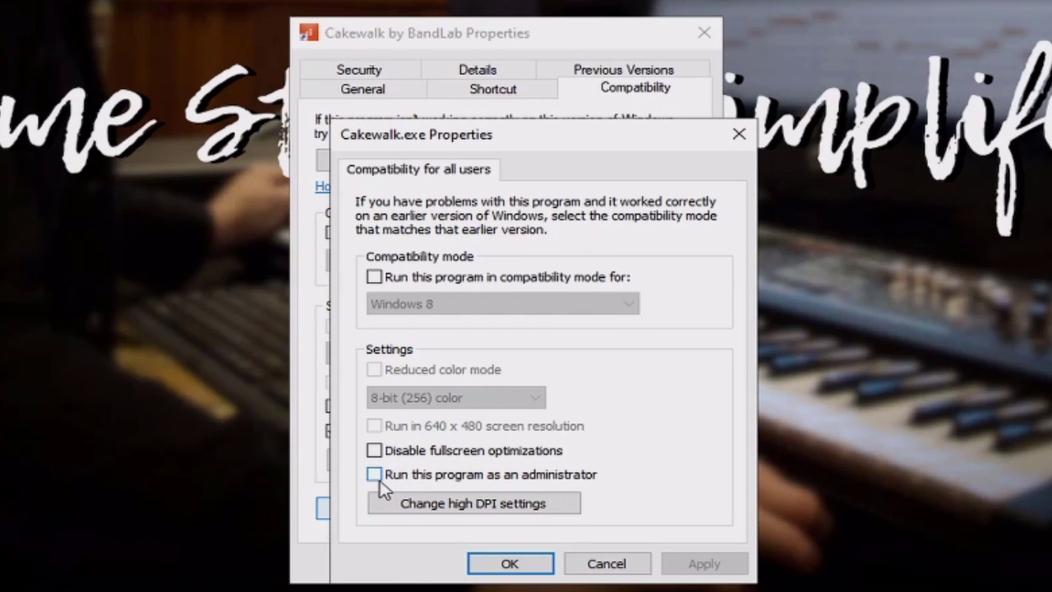
{"action": "left_click", "coordinate": [375, 476]}
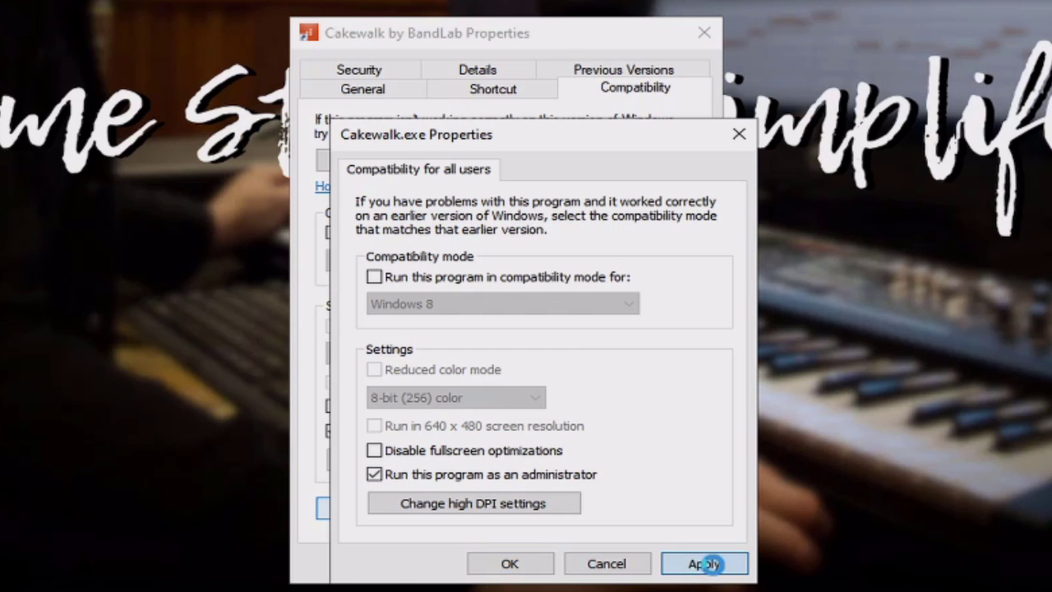
{"action": "left_click", "coordinate": [711, 564]}
{"action": "left_click", "coordinate": [546, 565]}
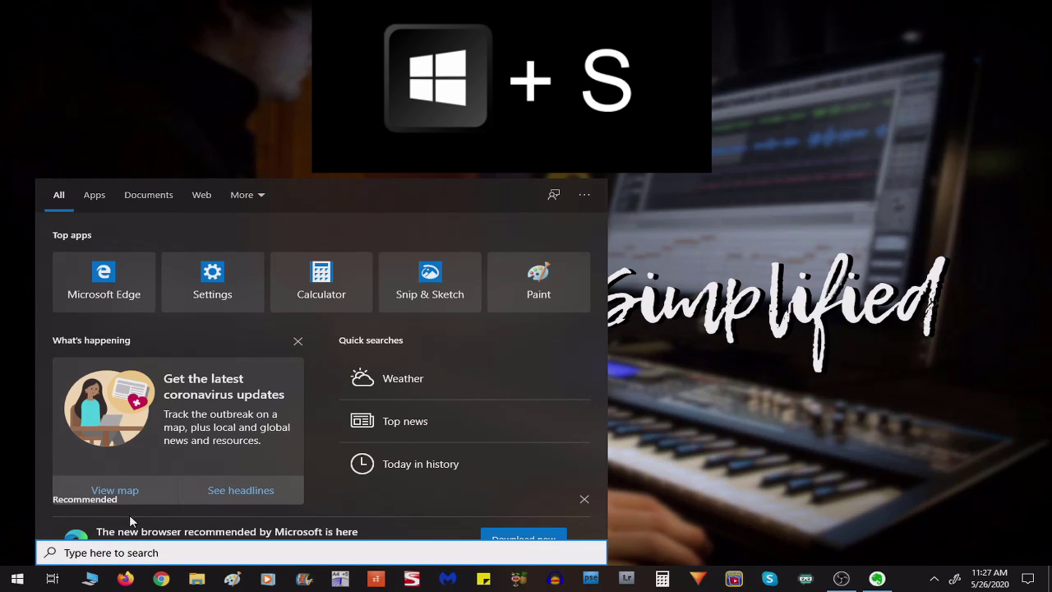
Open Firewall & network protection in Windows Security and display the apps allowed through the firewall.
{"action": "type", "text": "f"}
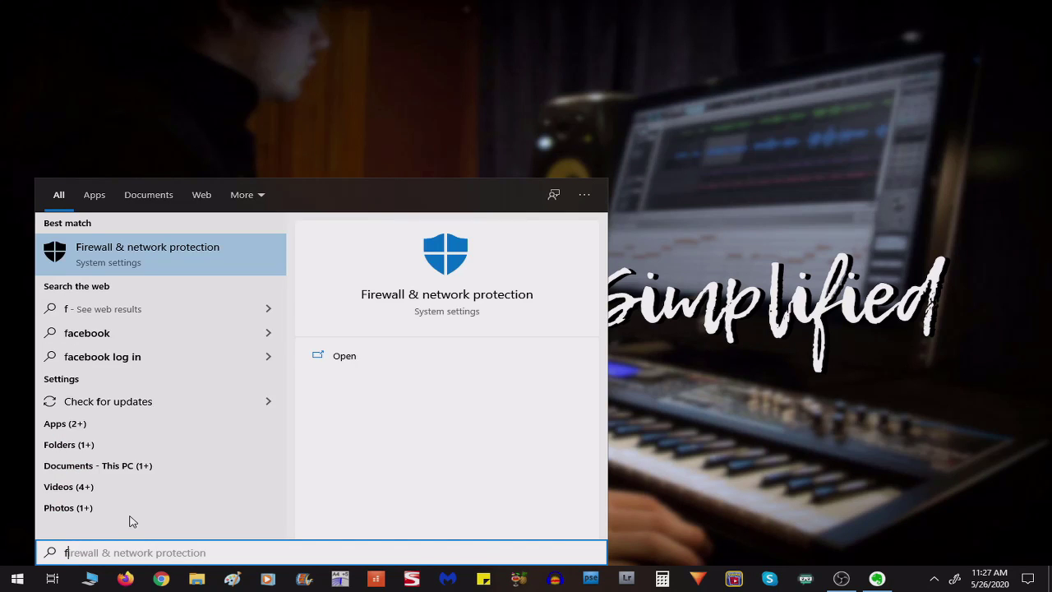
{"action": "type", "text": "ire"}
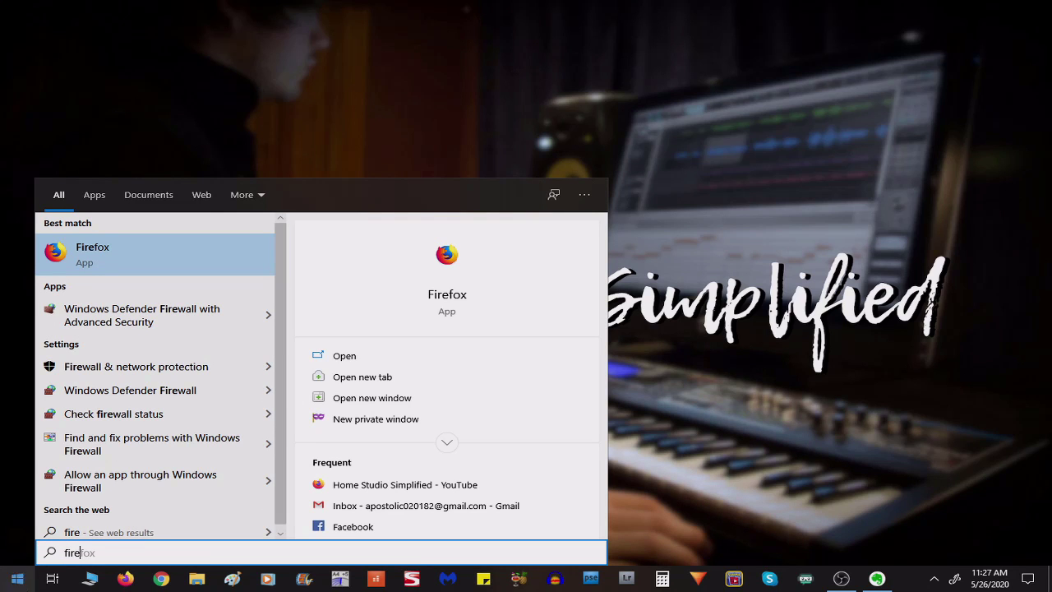
{"action": "left_click", "coordinate": [158, 371]}
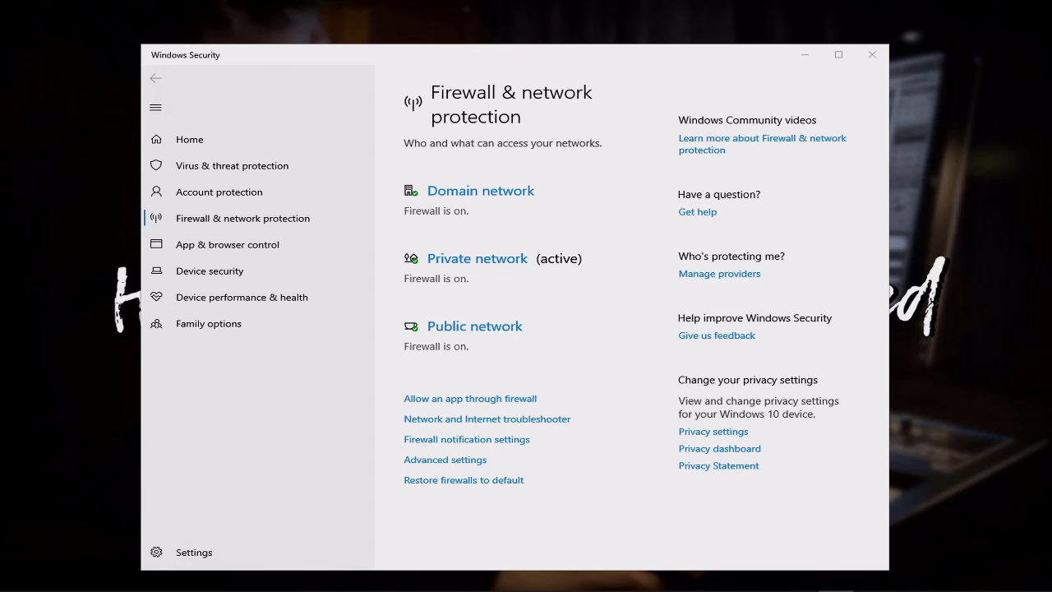
{"action": "left_click", "coordinate": [422, 441]}
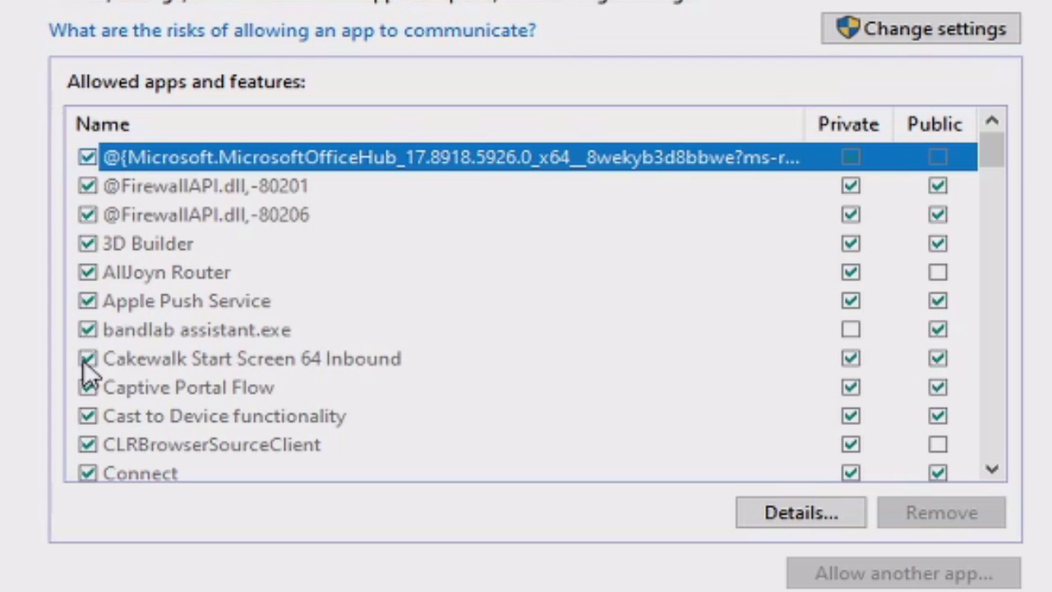
Make the firewall's allowed apps list editable and toggle the bandlab assistant.exe and Cakewalk Start Screen 64 Inbound entries.
{"action": "left_click", "coordinate": [960, 31]}
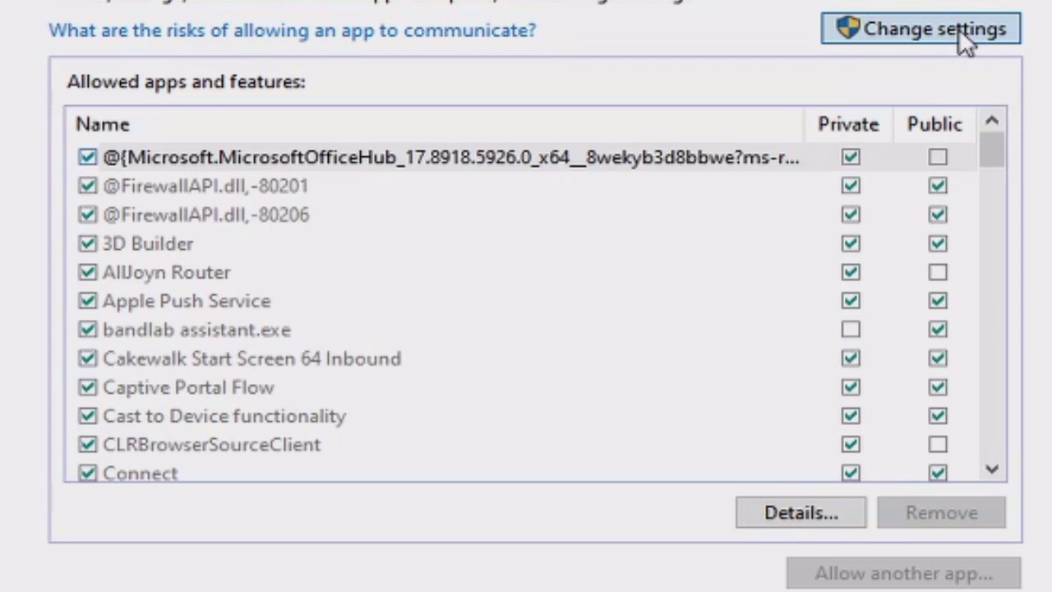
{"action": "left_click", "coordinate": [87, 330]}
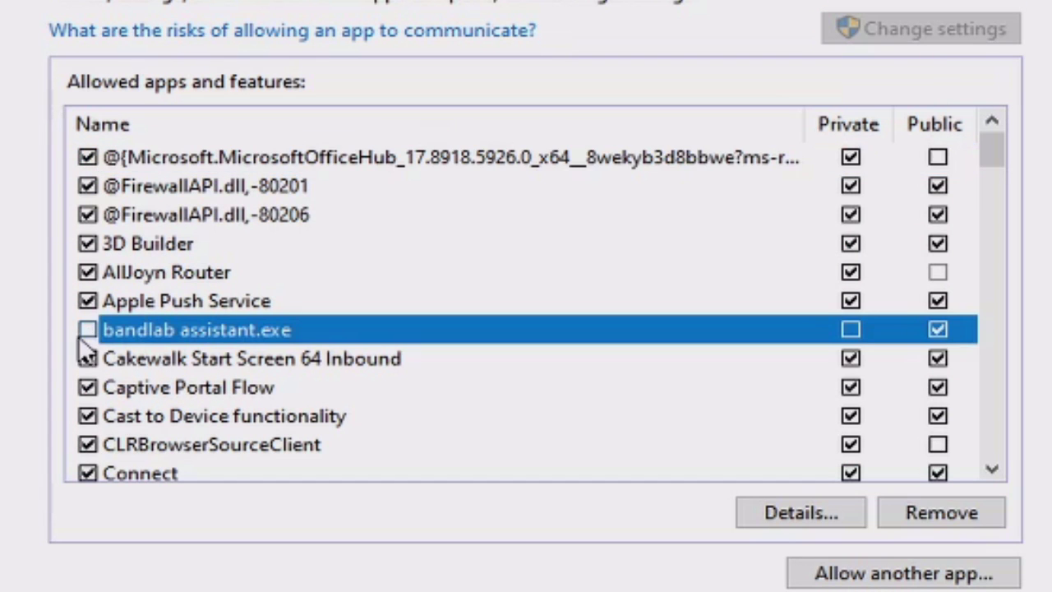
{"action": "left_click", "coordinate": [93, 332]}
{"action": "left_click", "coordinate": [92, 362]}
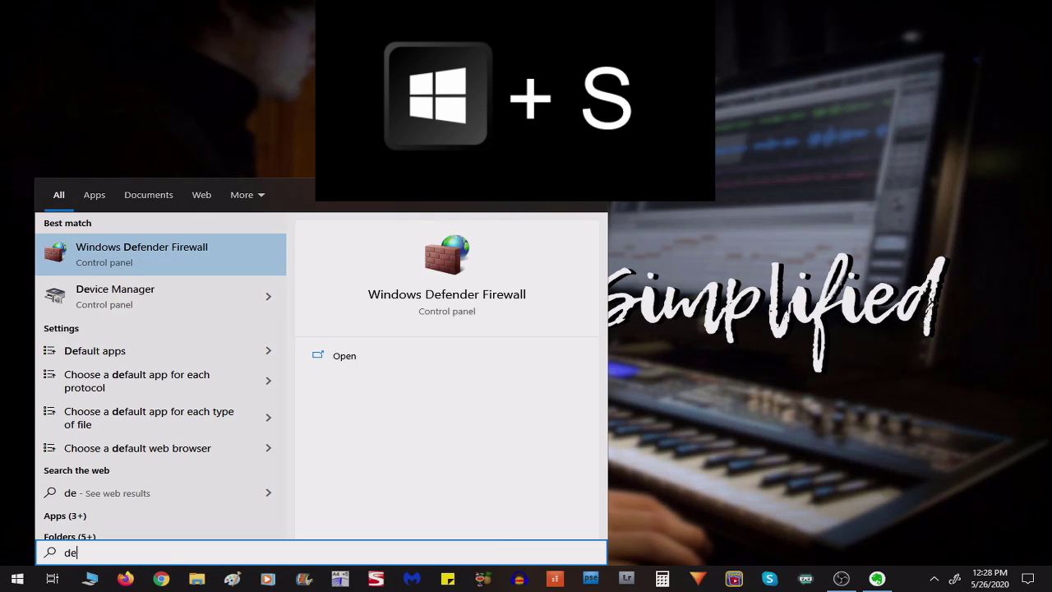
Turn off Windows Defender Firewall for both private and public networks in the Control Panel firewall settings.
{"action": "left_click", "coordinate": [155, 249]}
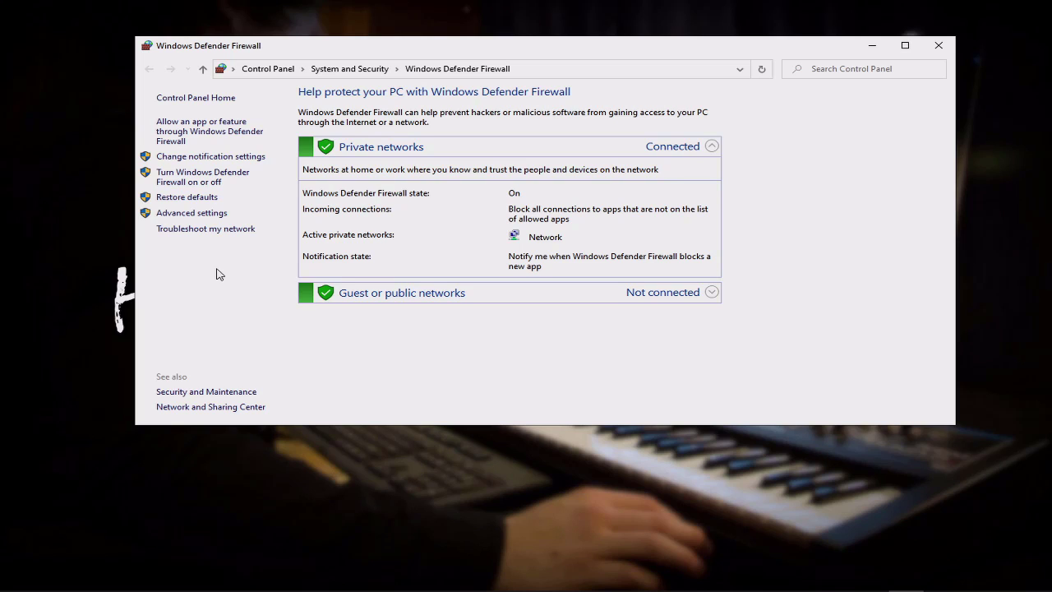
{"action": "left_click", "coordinate": [202, 183]}
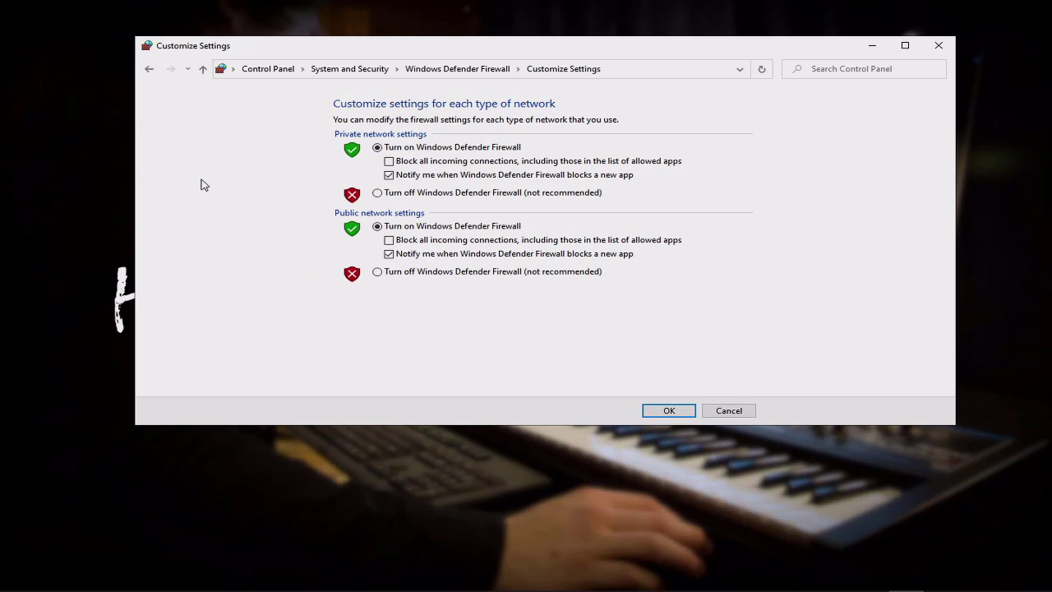
{"action": "left_click", "coordinate": [378, 194]}
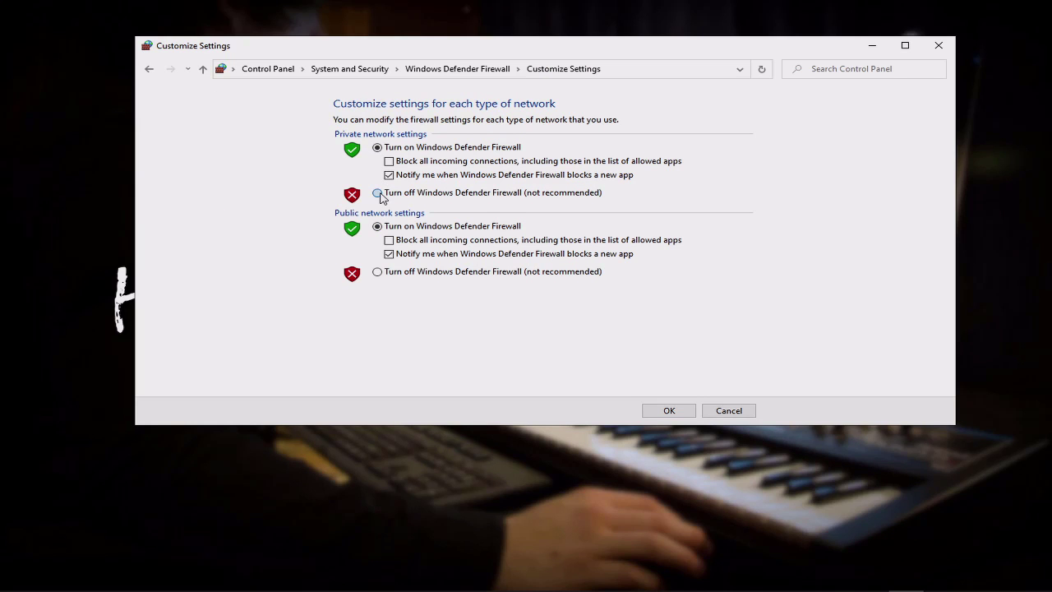
{"action": "left_click", "coordinate": [379, 273]}
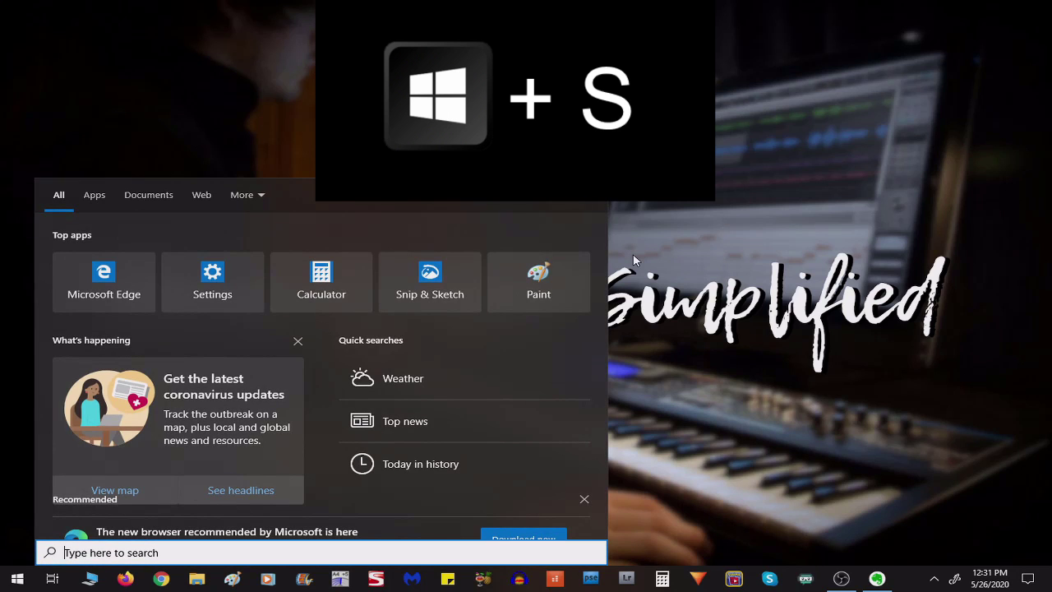
Open Firewall & network protection in Windows Security and turn off the firewall for the domain network.
{"action": "type", "text": "f"}
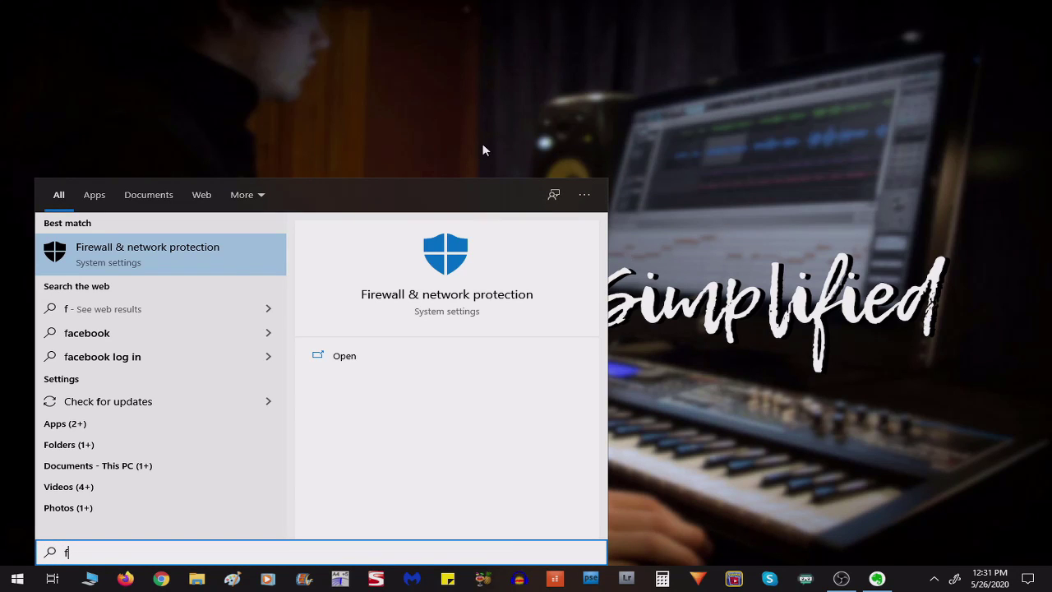
{"action": "left_click", "coordinate": [89, 265]}
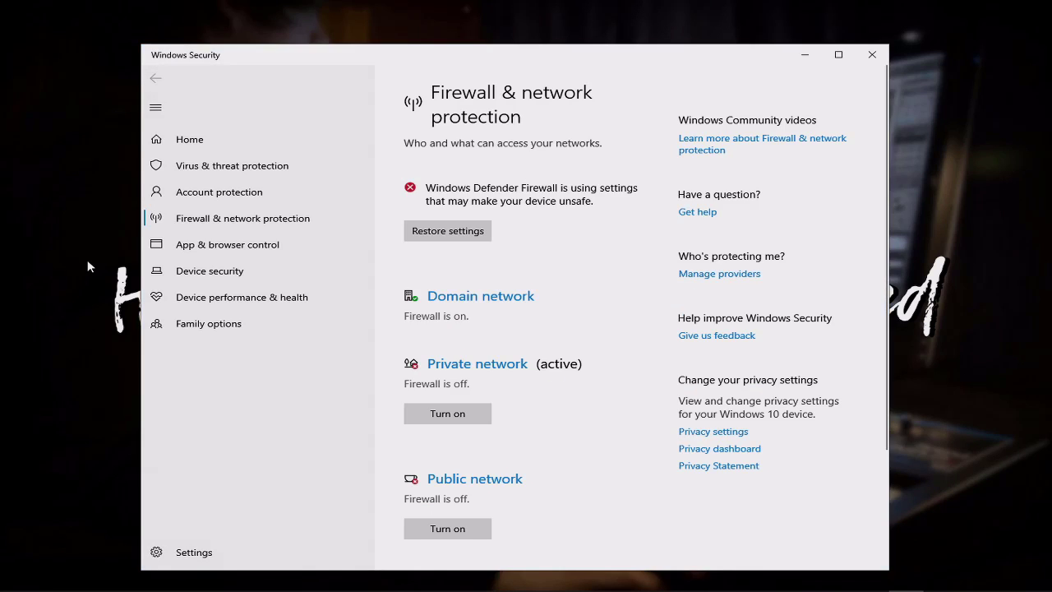
{"action": "left_click", "coordinate": [462, 303]}
{"action": "left_click", "coordinate": [429, 334]}
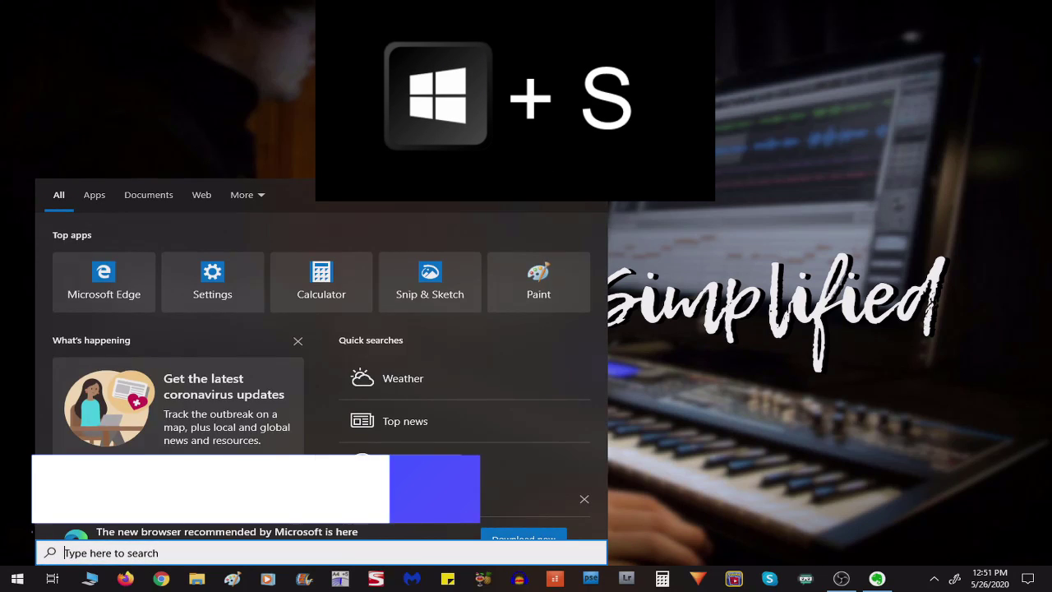
Open the Virus & threat protection settings in Windows Security and turn off real-time protection.
{"action": "type", "text": "ant"}
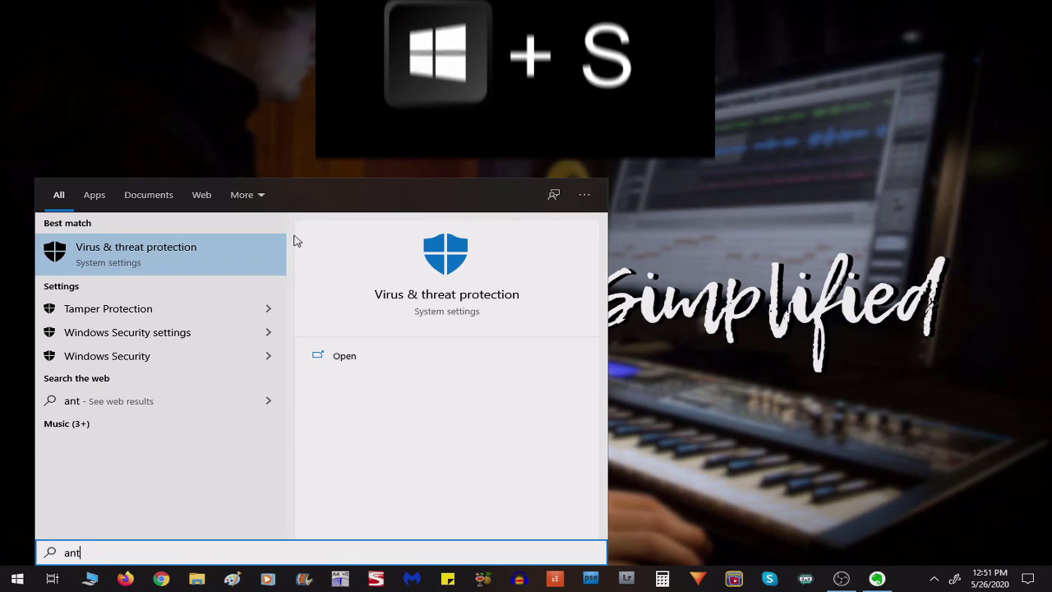
{"action": "left_click", "coordinate": [115, 272]}
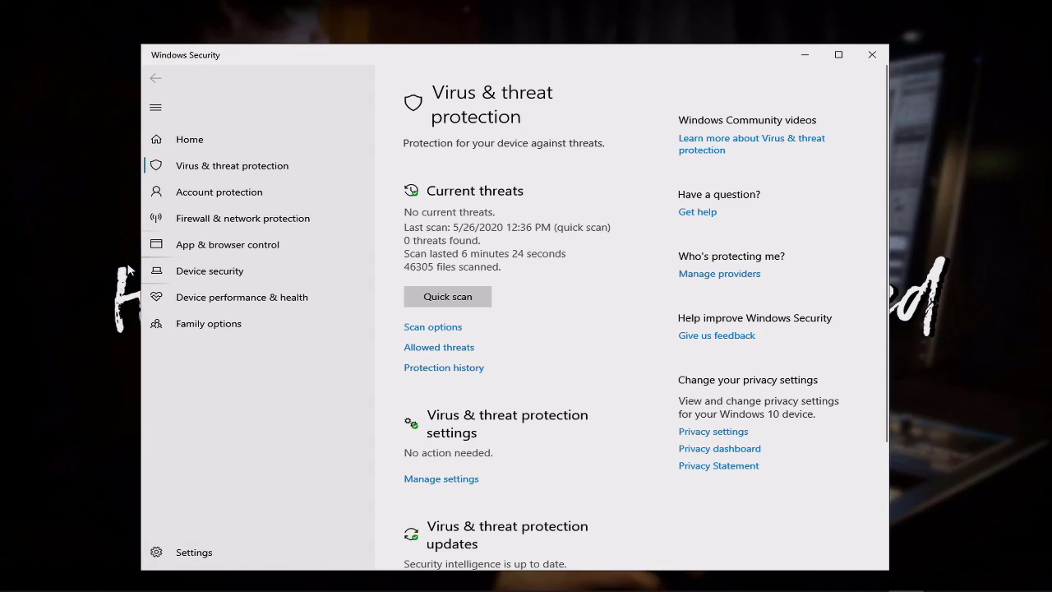
{"action": "scroll", "coordinate": [599, 364], "scroll_direction": "down", "scroll_amount": 2}
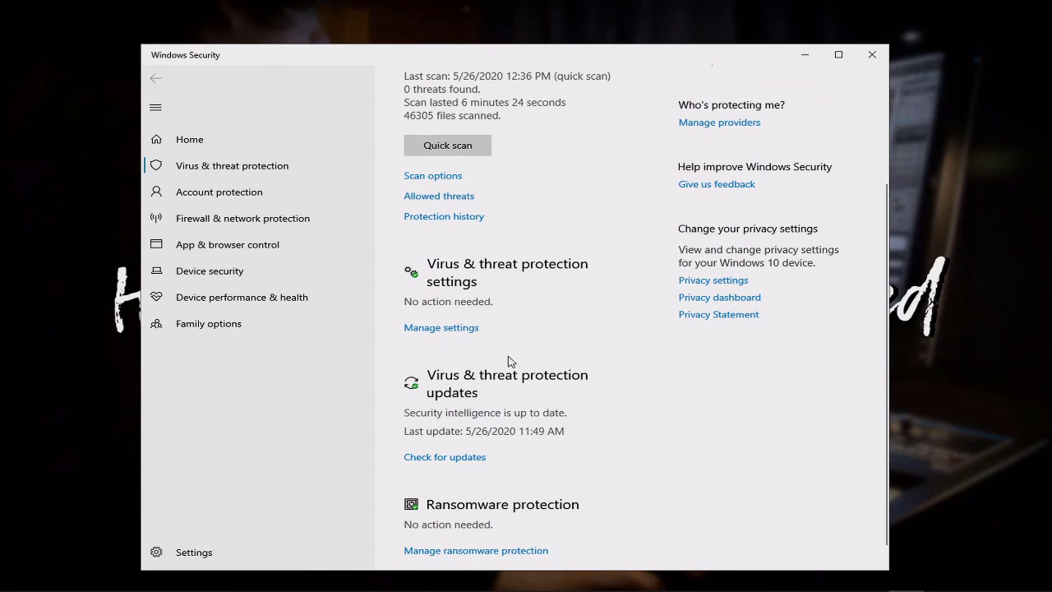
{"action": "left_click", "coordinate": [475, 332]}
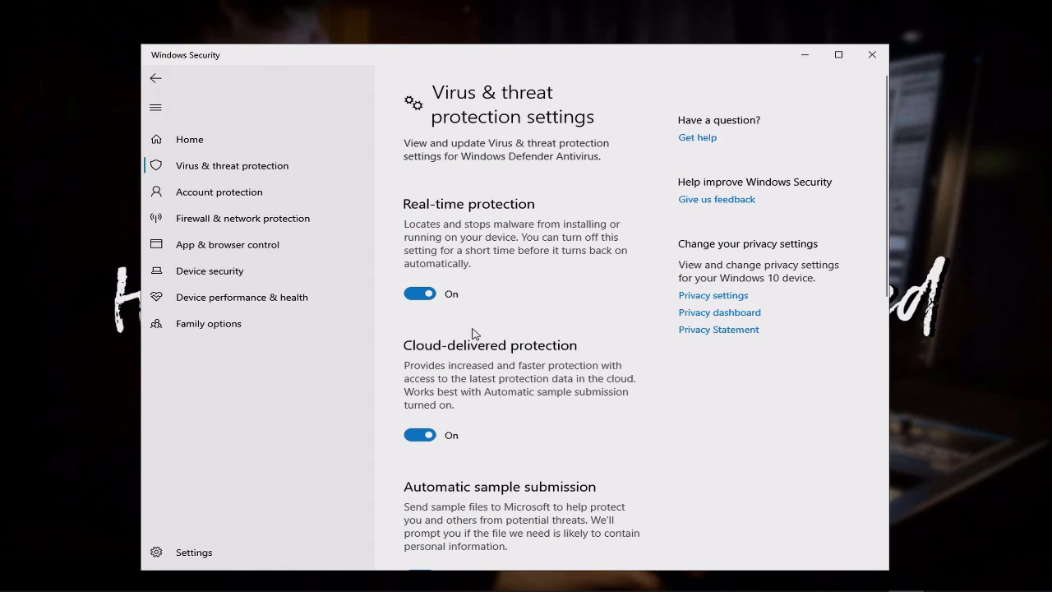
{"action": "left_click", "coordinate": [431, 294]}
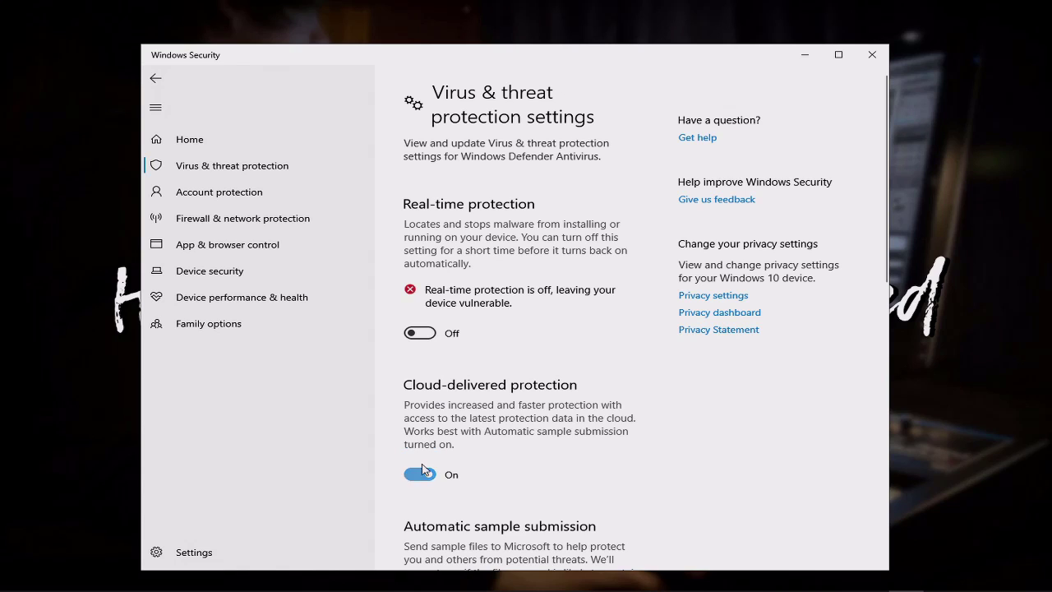
Turn off cloud-delivered protection, automatic sample submission and Tamper Protection in the Virus & threat protection settings.
{"action": "left_click", "coordinate": [434, 477]}
{"action": "scroll", "coordinate": [460, 444], "scroll_direction": "down", "scroll_amount": 4}
{"action": "left_click", "coordinate": [423, 337]}
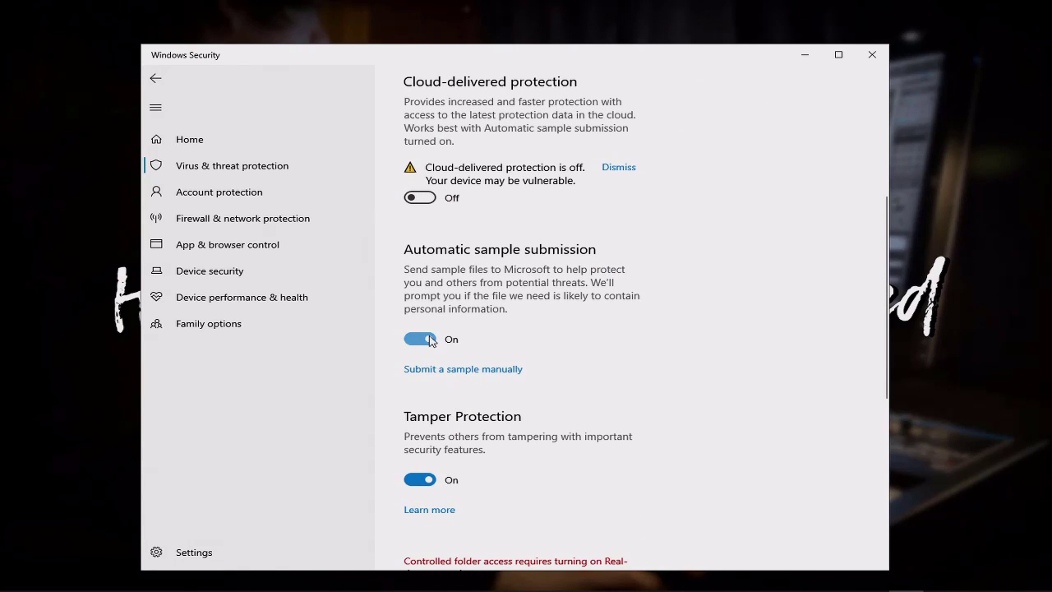
{"action": "left_click", "coordinate": [420, 505]}
{"action": "scroll", "coordinate": [493, 463], "scroll_direction": "down", "scroll_amount": 4}
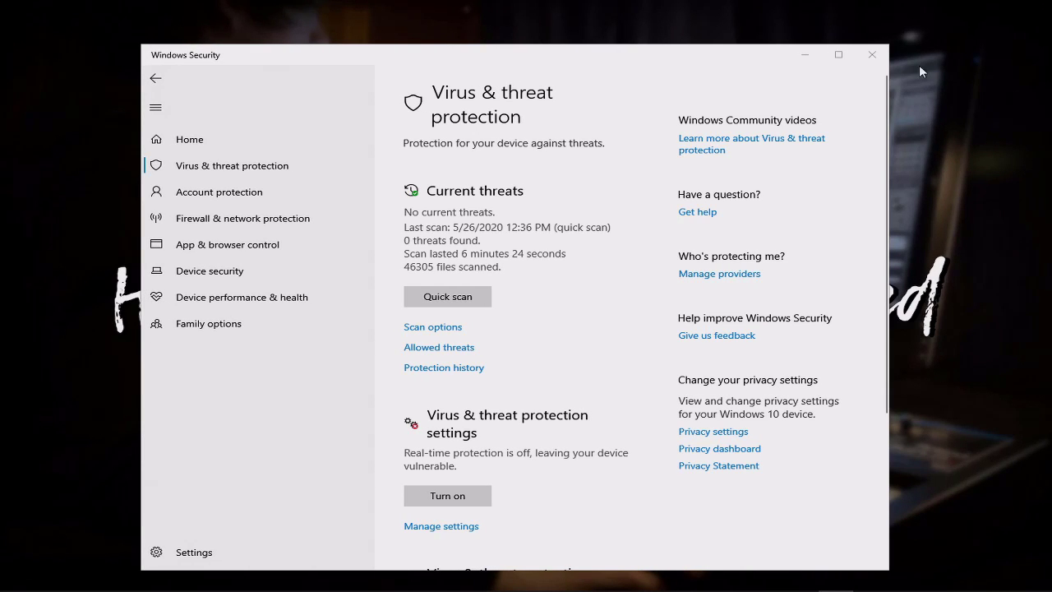
Set Check apps and files to Off in the App & browser control settings.
{"action": "left_click", "coordinate": [226, 257]}
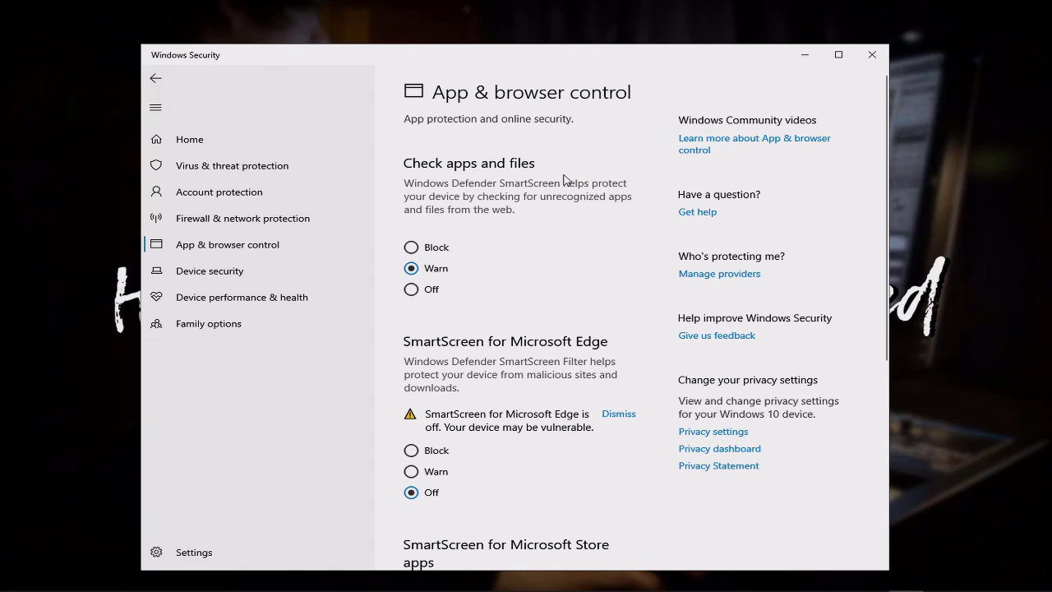
{"action": "left_click", "coordinate": [411, 289]}
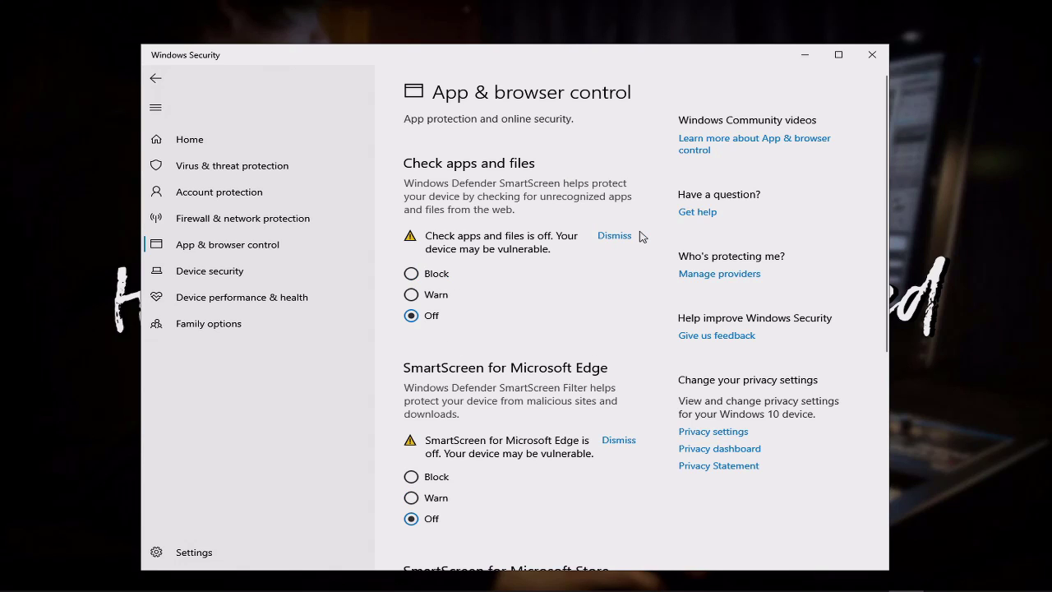